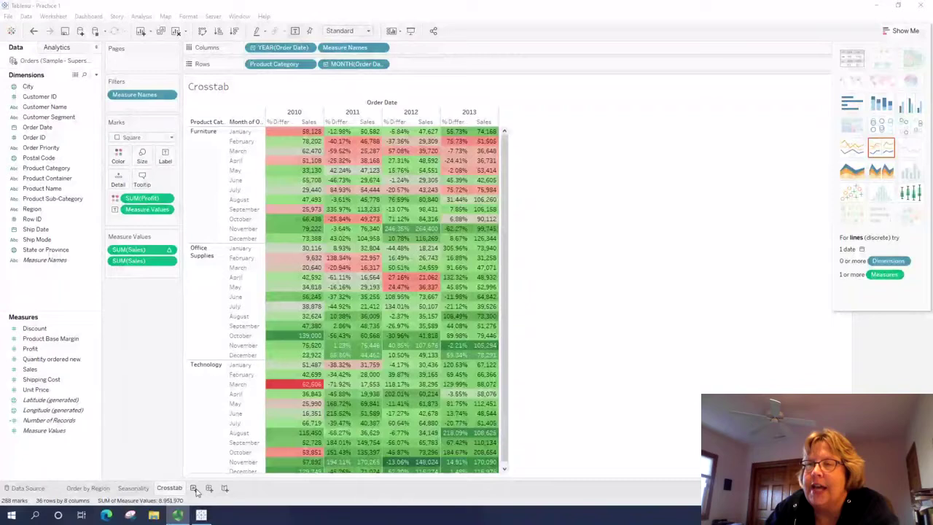
Create a new worksheet, select Sales and Postal Code, and show the chart suggestions.
left_click(194, 489)
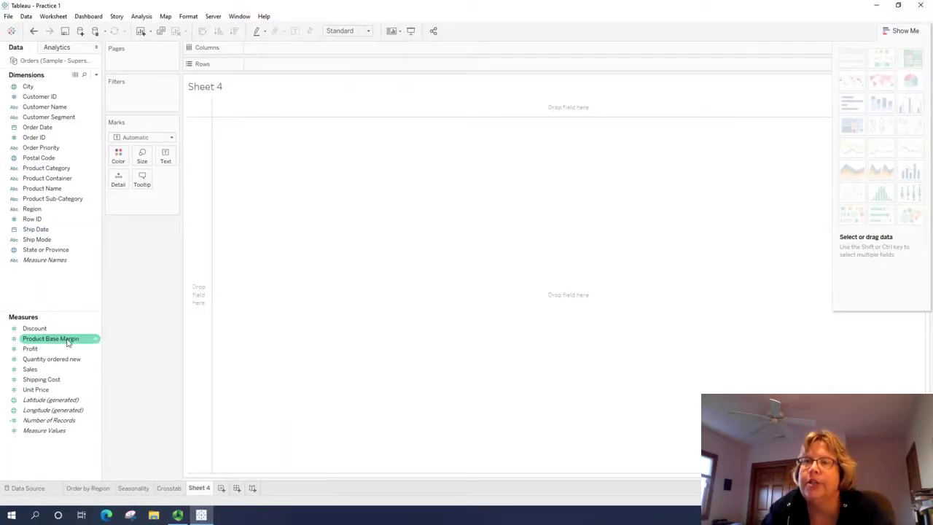
left_click(36, 369)
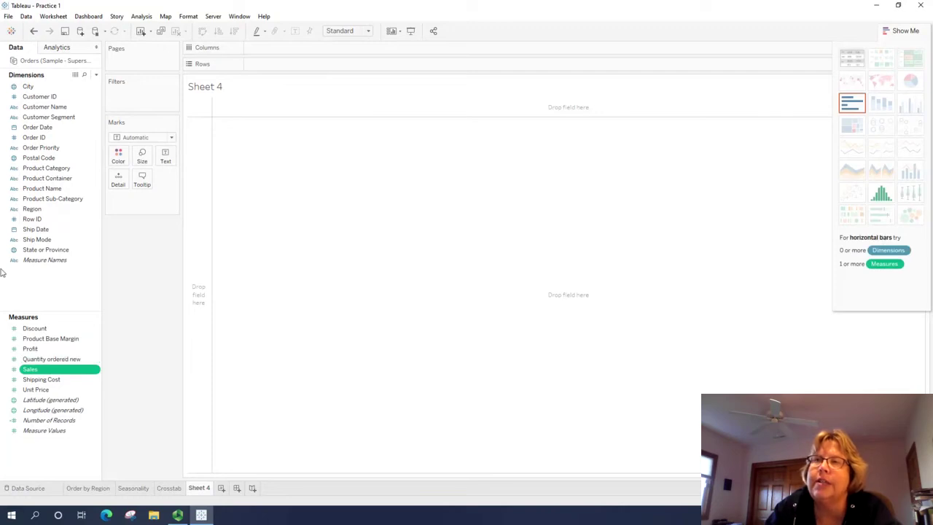
left_click(33, 159, "ctrl")
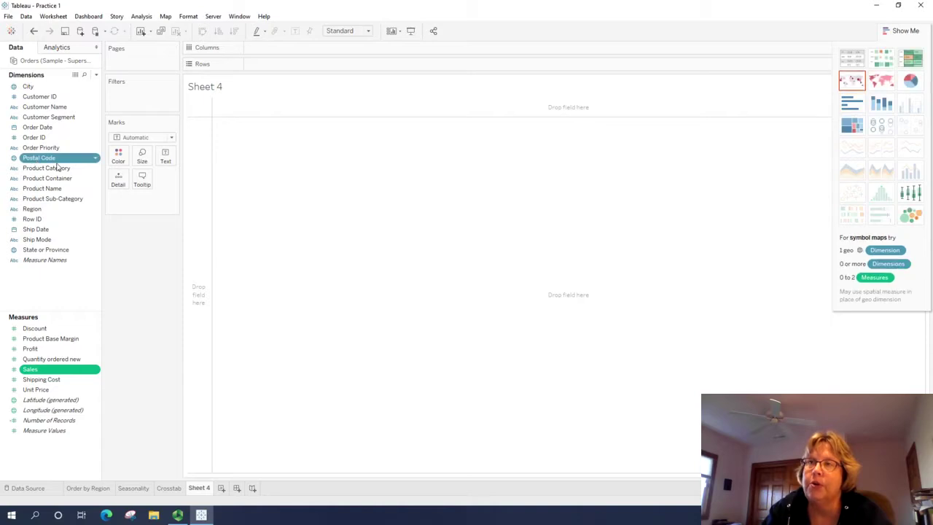
left_click(908, 30)
left_click(914, 32)
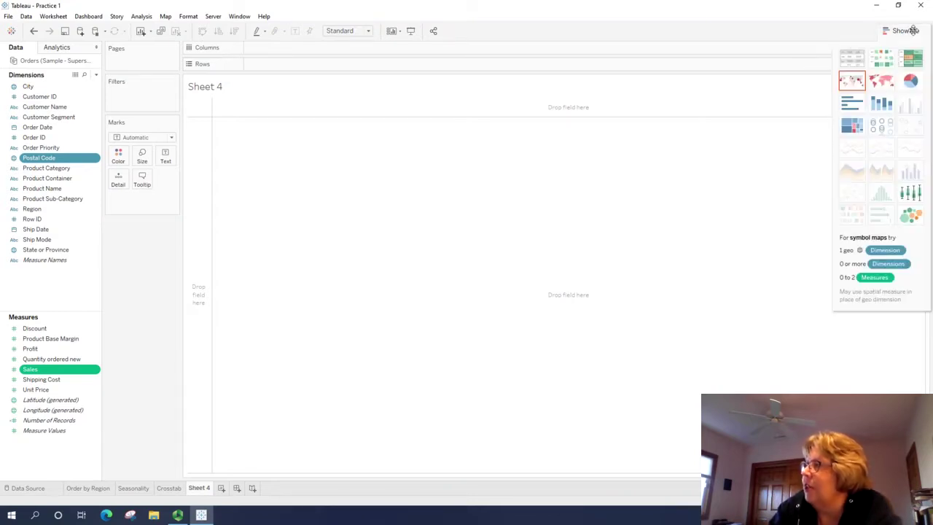
Build a symbol map of US postal codes with circles sized by SUM(Sales).
left_click(859, 82)
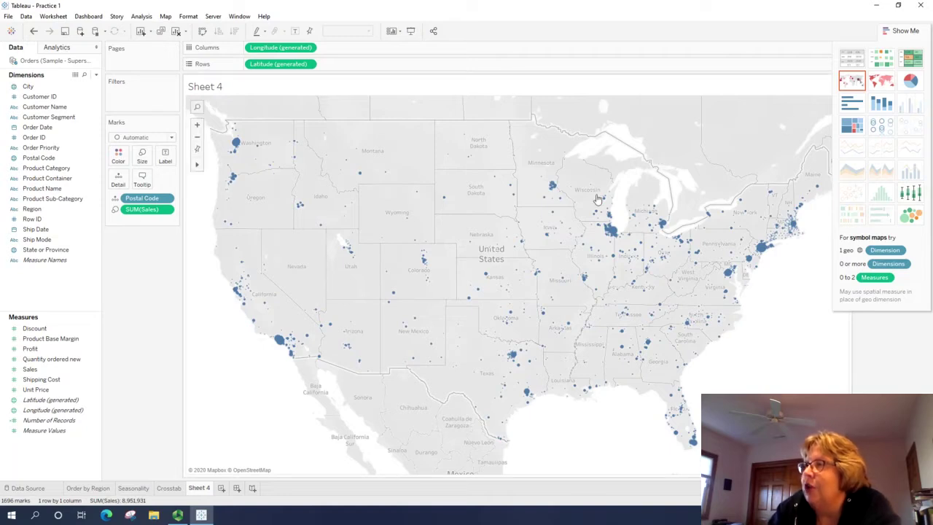
mouse_move(549, 185)
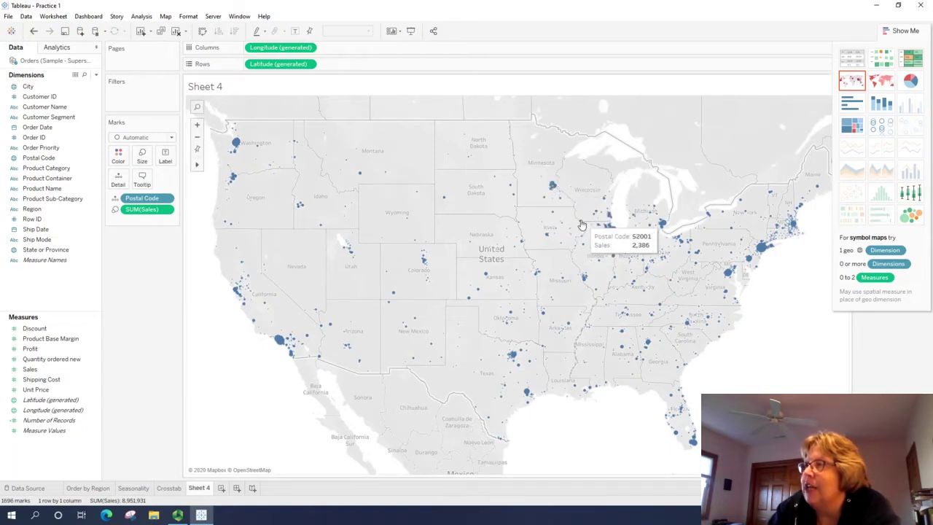
mouse_move(574, 234)
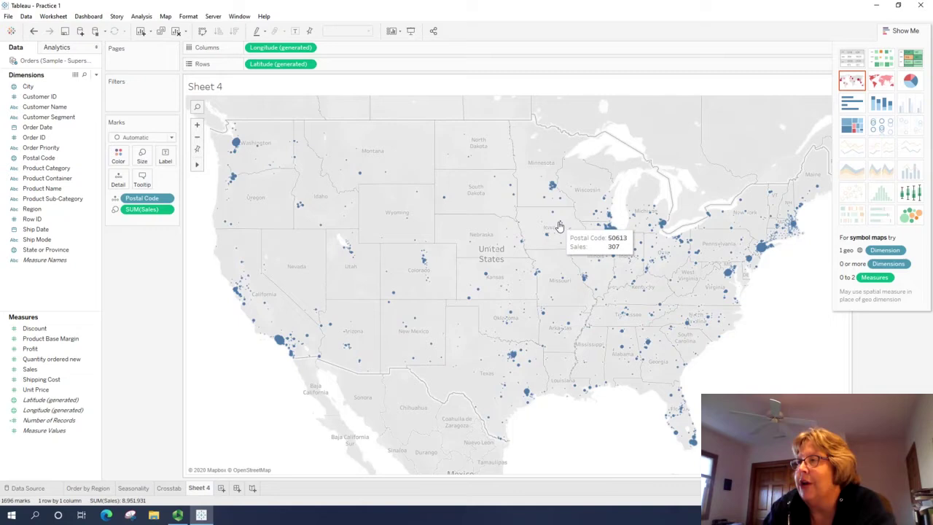
mouse_move(496, 250)
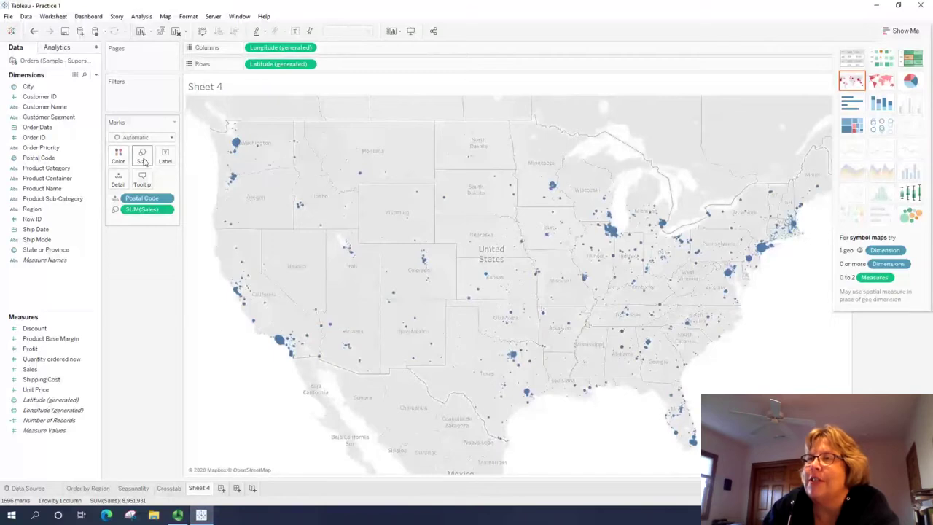
Adjust the mark Size slider, enlarging then shrinking the circles to a moderate size.
left_click(144, 161)
left_click_drag(221, 180, 181, 183)
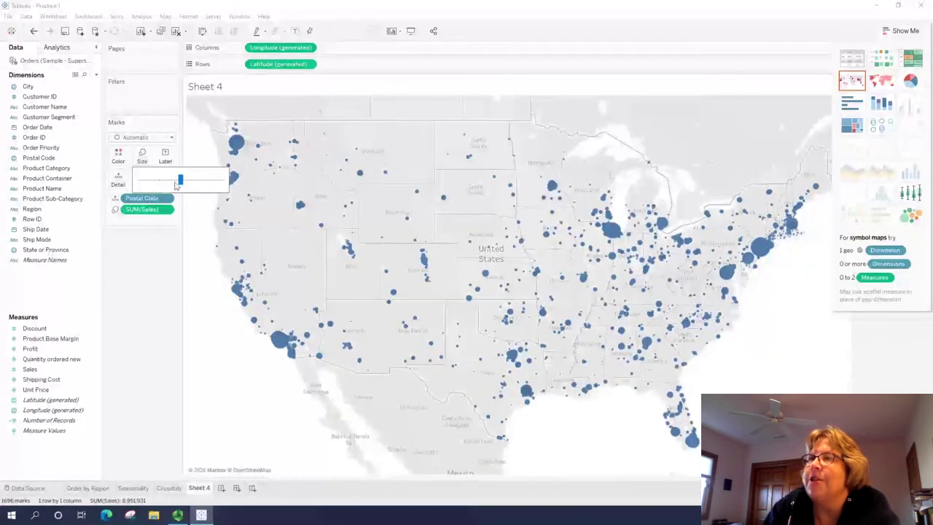
left_click_drag(177, 183, 221, 185)
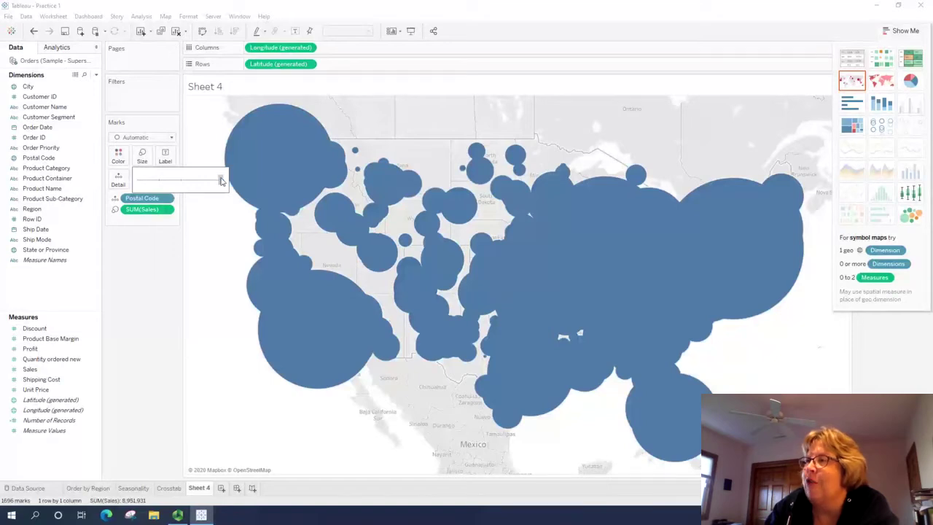
left_click_drag(221, 181, 184, 182)
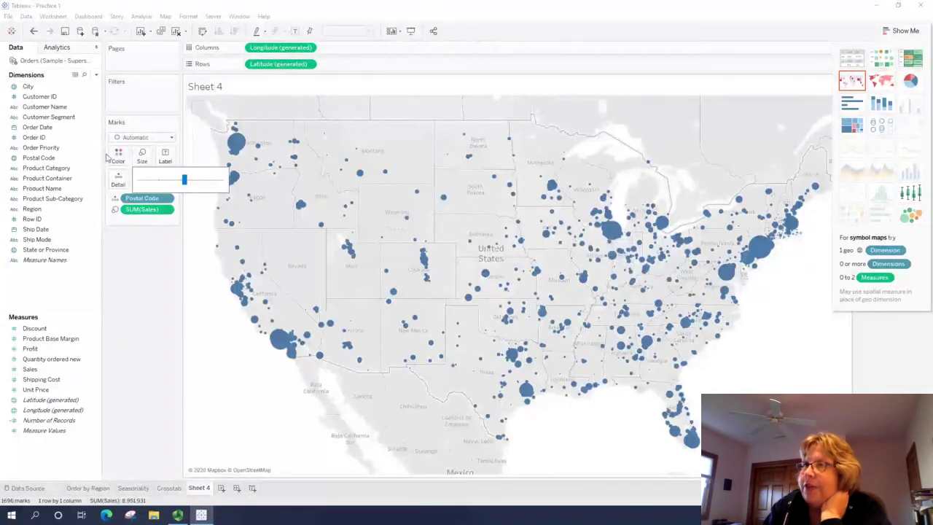
Close the size settings, zoom into the central US and inspect the marks around Iowa.
left_click(140, 273)
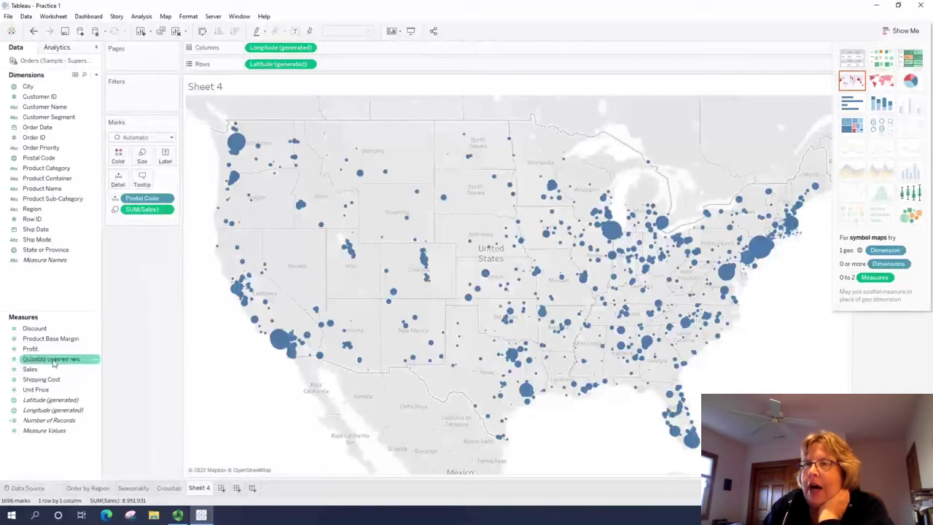
mouse_move(218, 177)
left_click(198, 126)
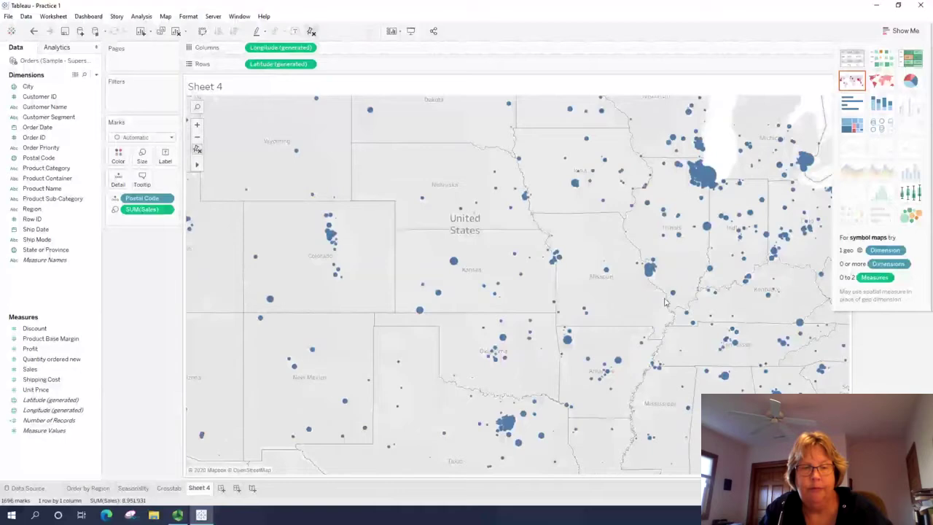
left_click_drag(662, 295, 604, 323)
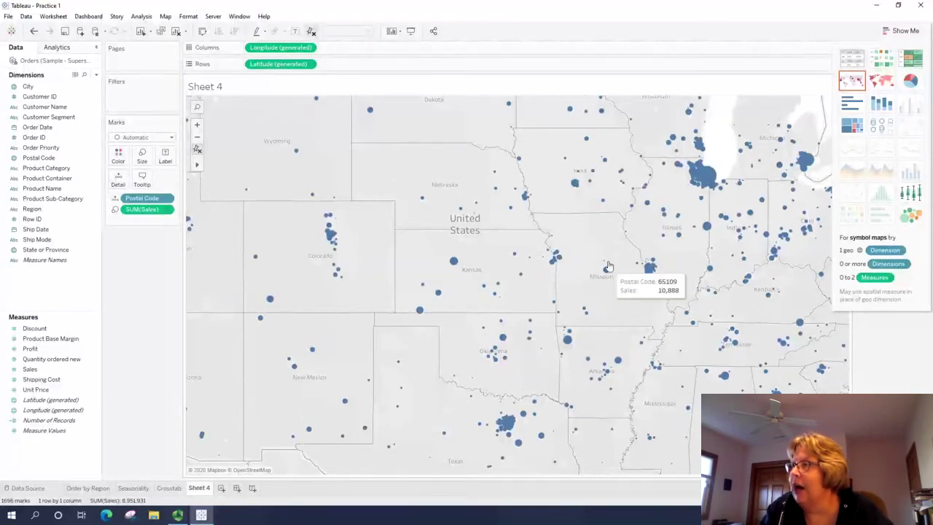
left_click_drag(605, 263, 573, 238)
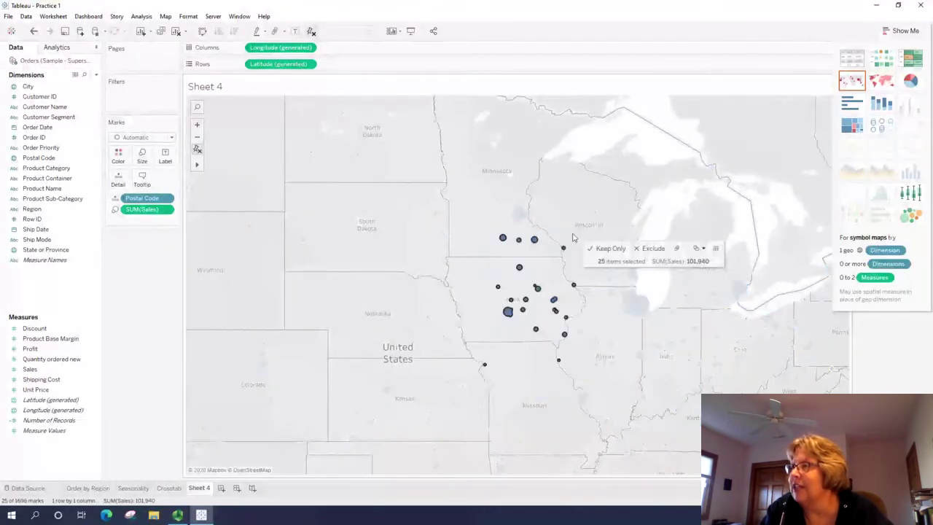
left_click(561, 305)
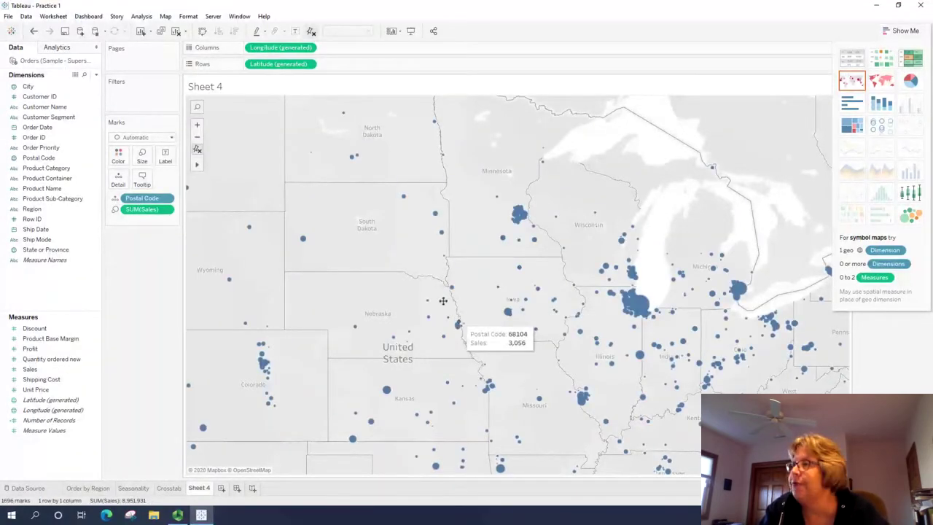
Pan and zoom around the Midwest, centring the map on the Great Lakes region.
left_click_drag(462, 255, 459, 177)
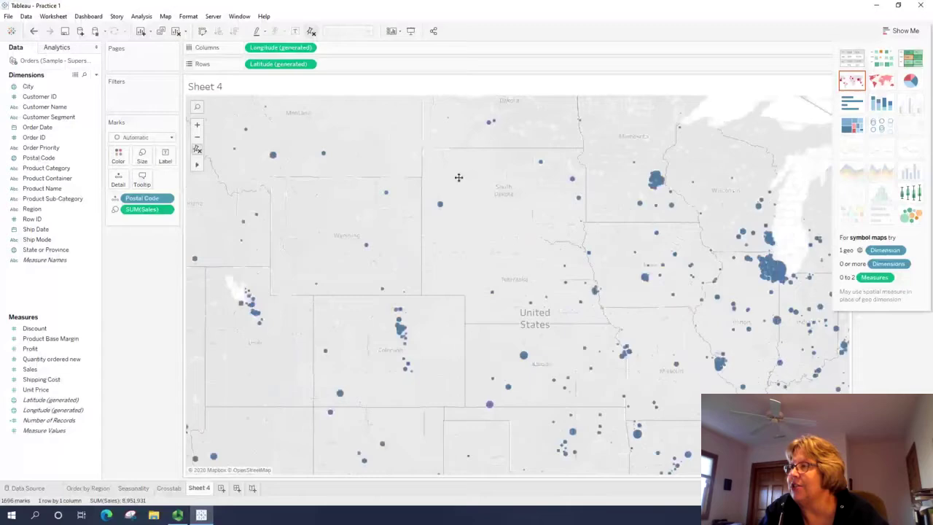
left_click(196, 137)
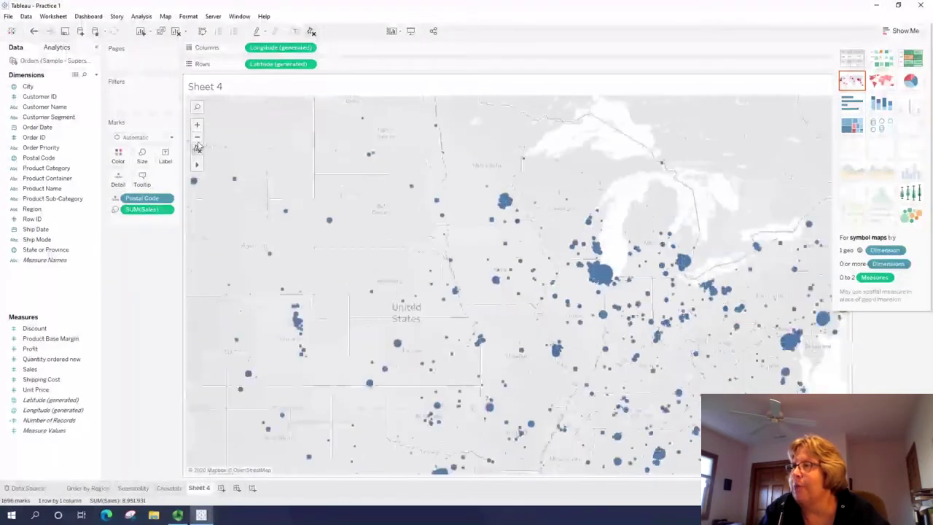
left_click(196, 137)
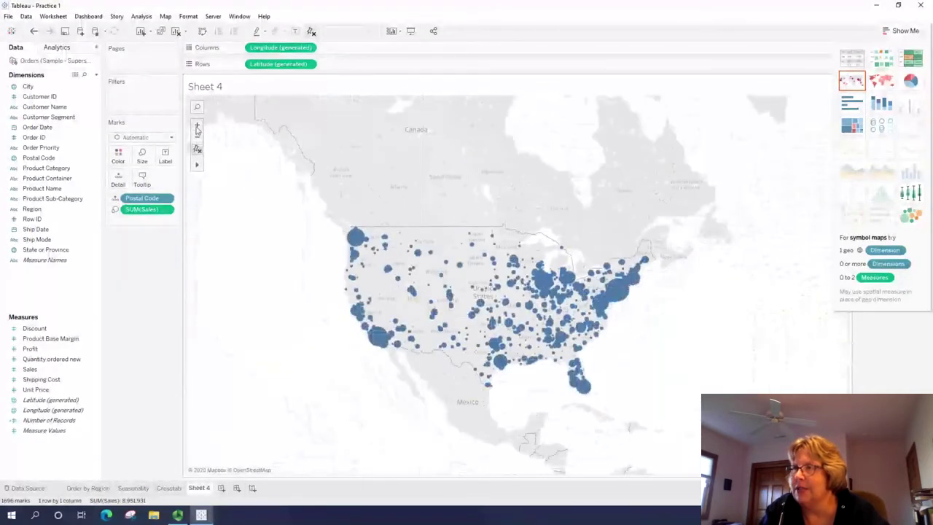
left_click(197, 126)
left_click(197, 125)
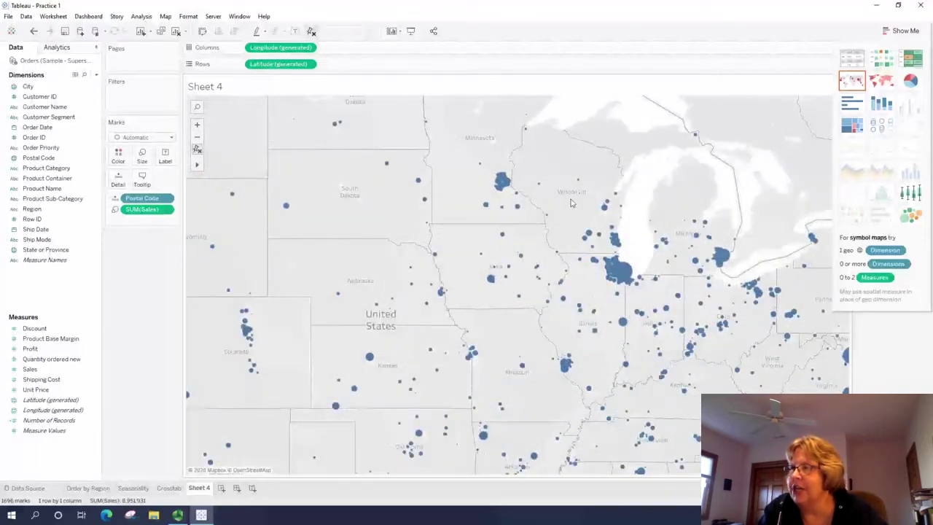
left_click_drag(555, 209, 479, 273)
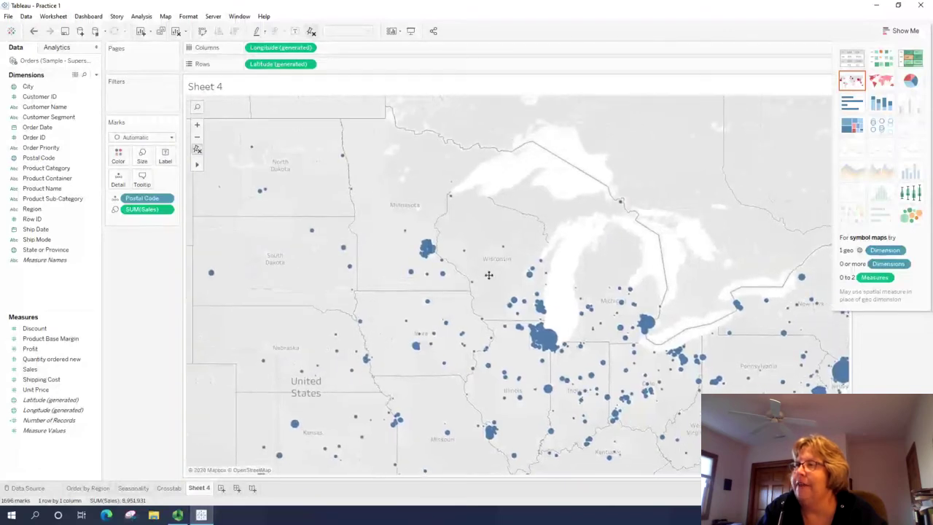
Zoom out to North America, then zoom back in and centre the contiguous US.
mouse_move(434, 303)
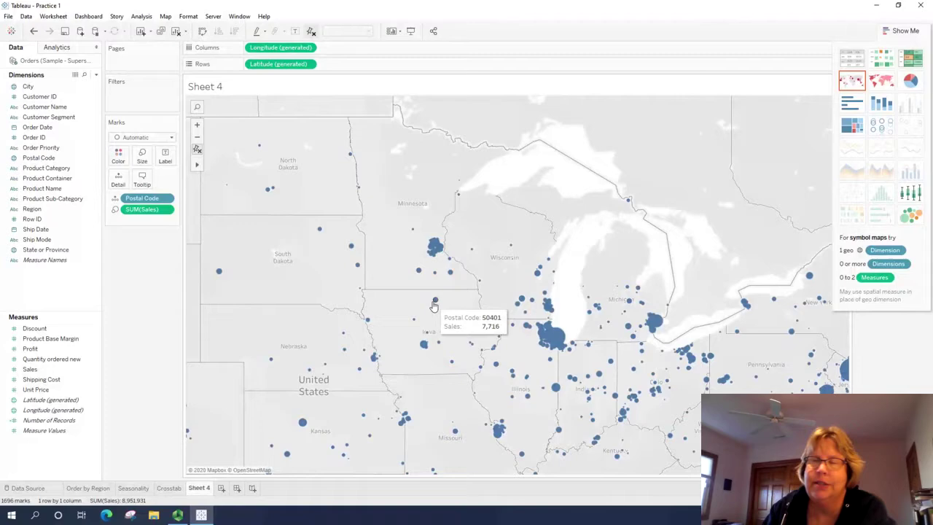
left_click(197, 139)
left_click(197, 138)
left_click(197, 139)
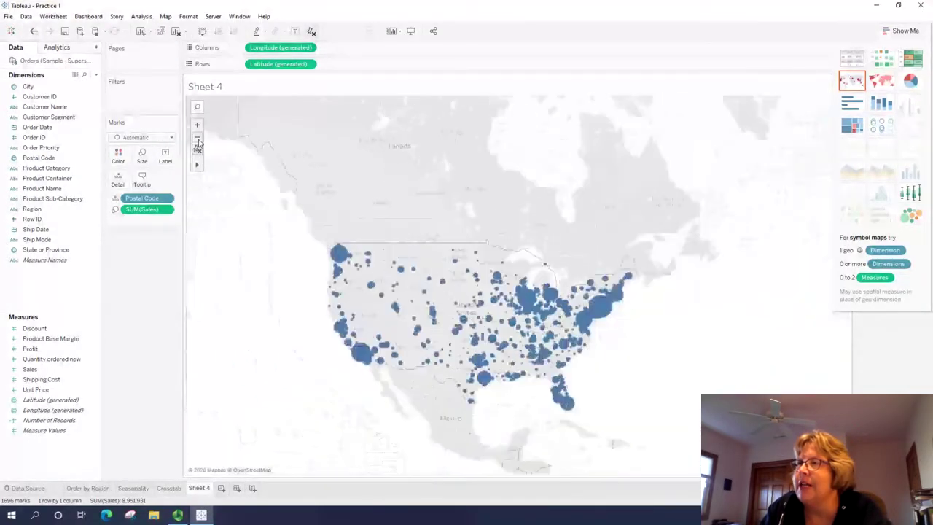
left_click(197, 138)
left_click(197, 126)
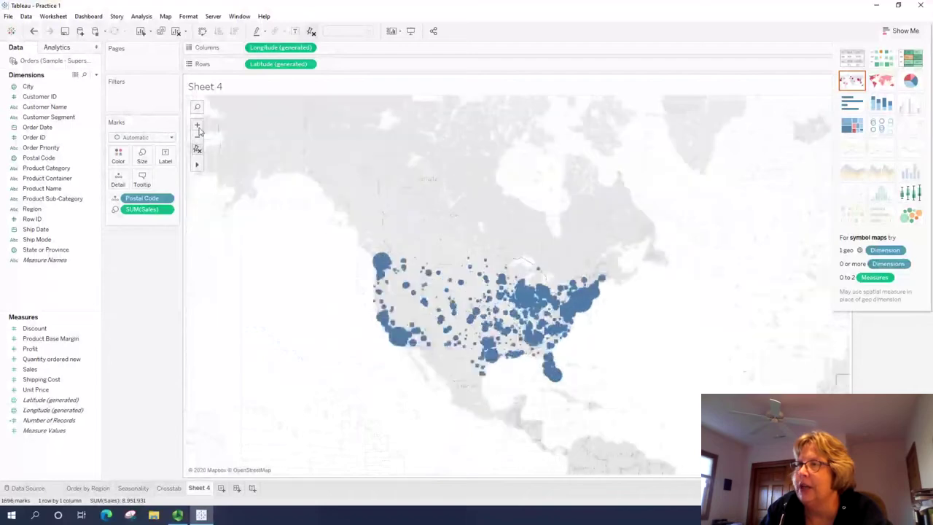
left_click(197, 126)
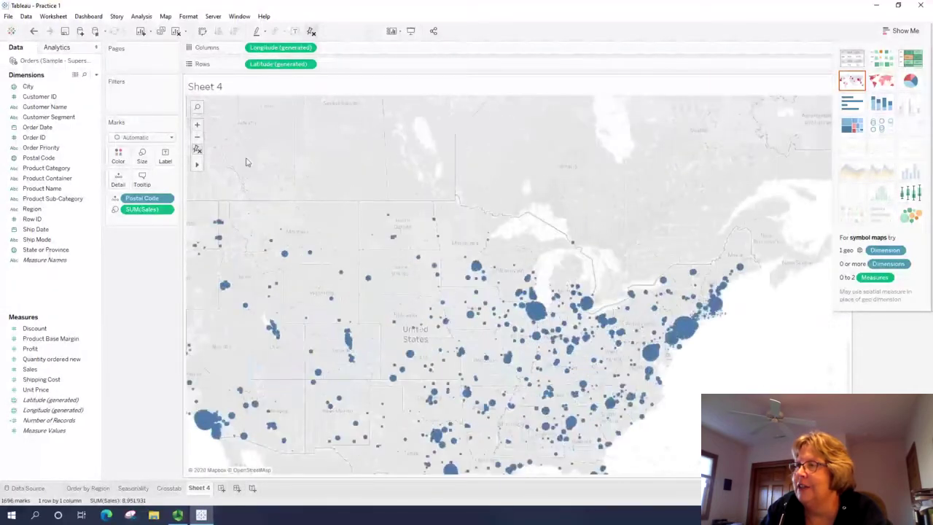
left_click_drag(373, 289, 424, 248)
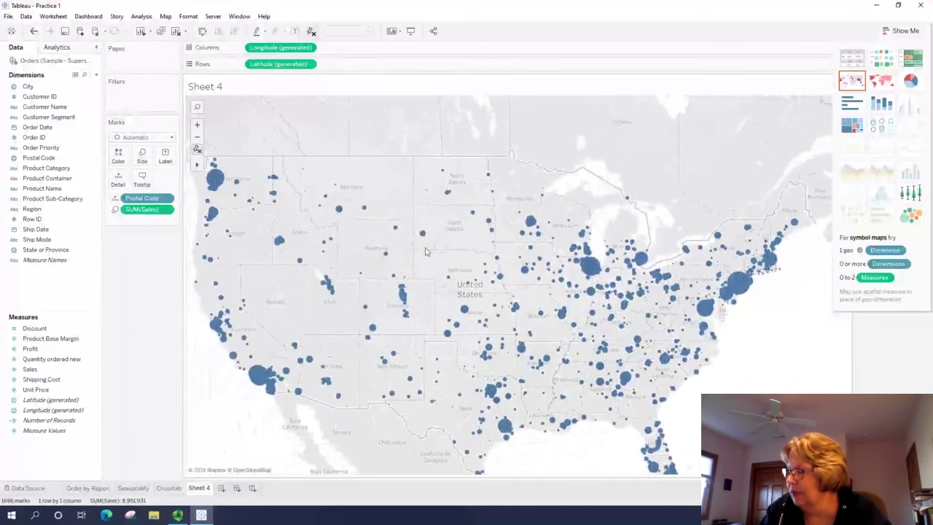
mouse_move(421, 241)
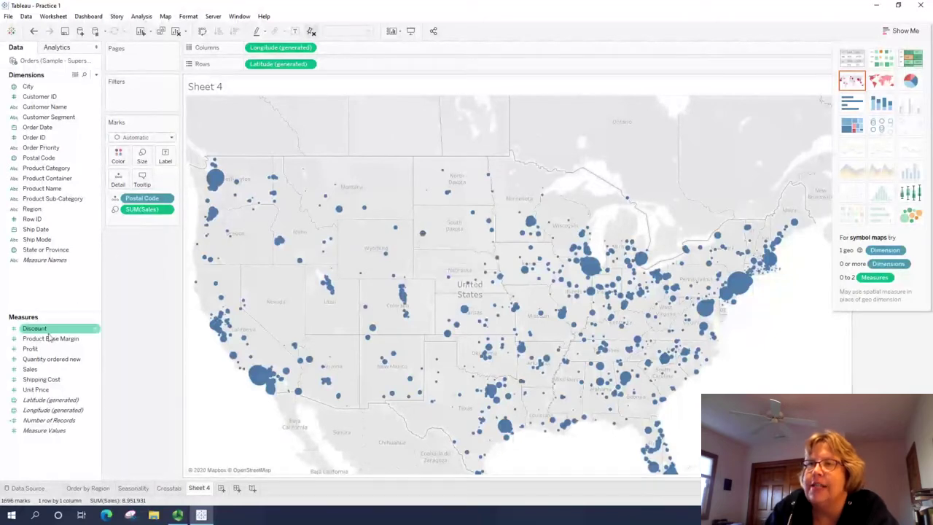
Colour the circles by SUM(Profit) and reveal the sales size and profit colour legends.
left_click_drag(30, 349, 121, 156)
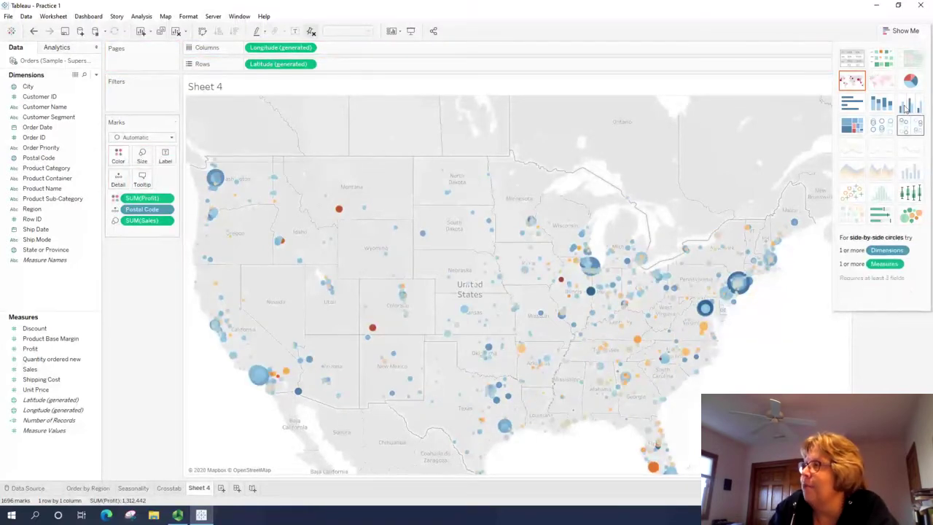
left_click(900, 30)
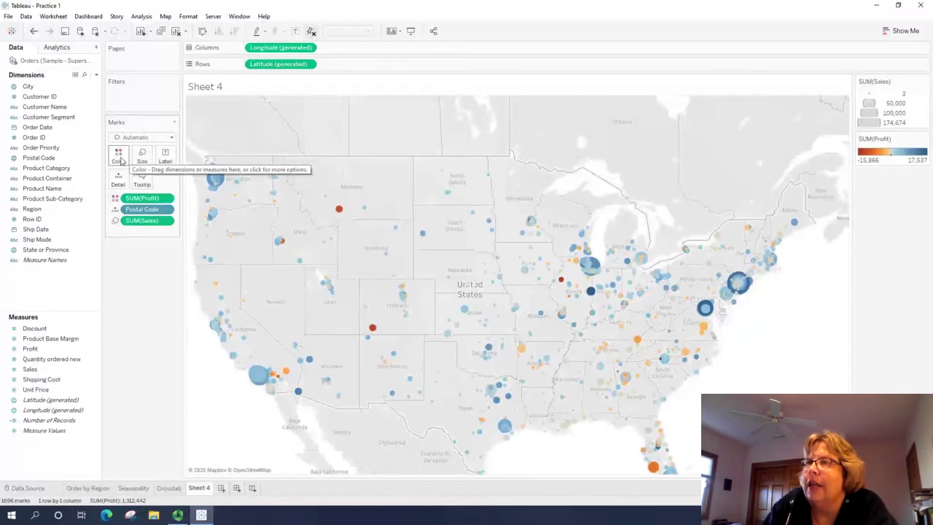
Set the Profit colours to the Red-Green Diverging palette centred at 0.
left_click(119, 156)
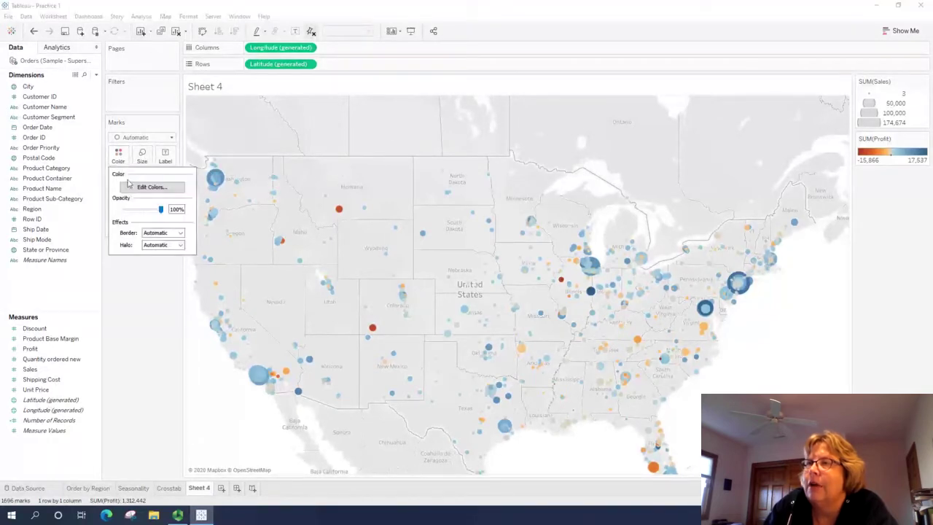
left_click(135, 187)
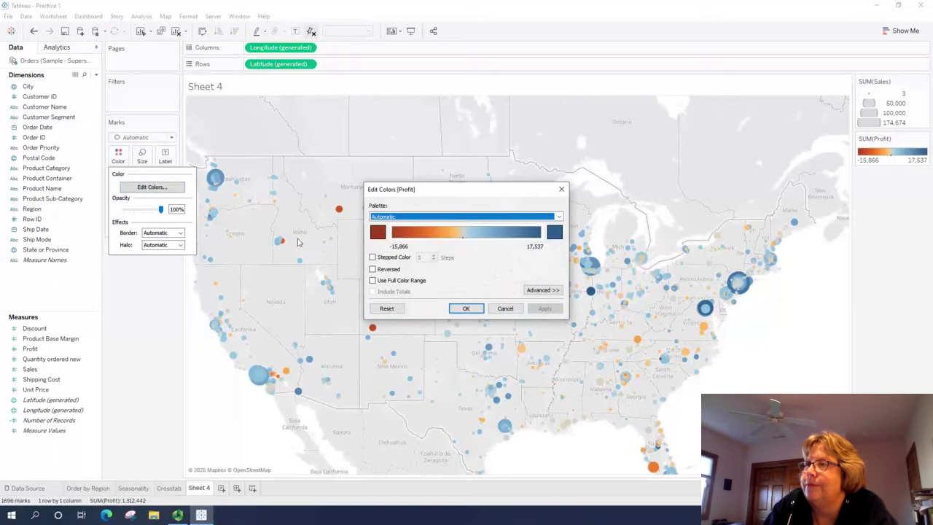
left_click(543, 292)
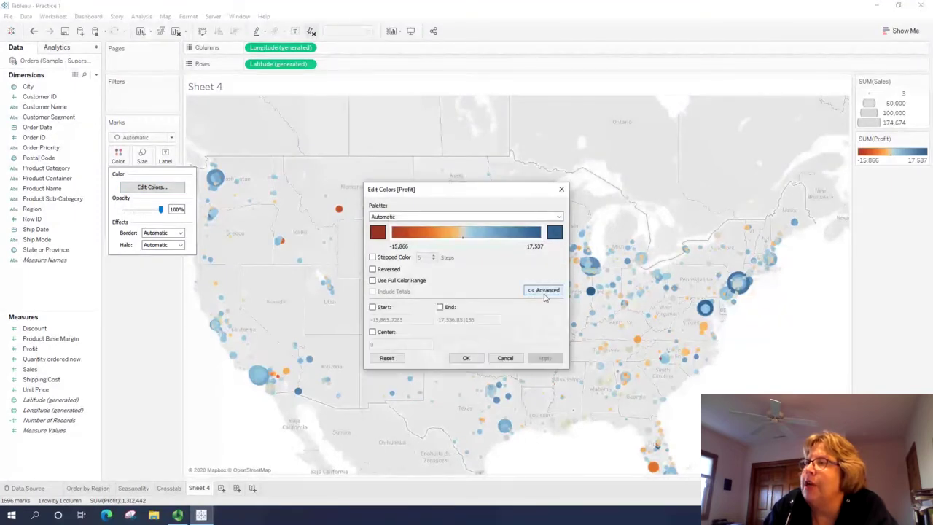
left_click(372, 332)
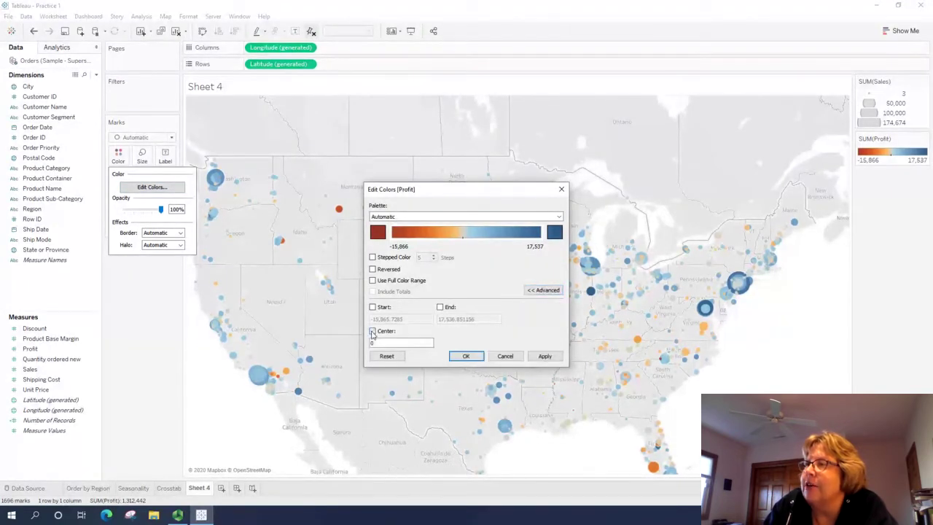
left_click(373, 332)
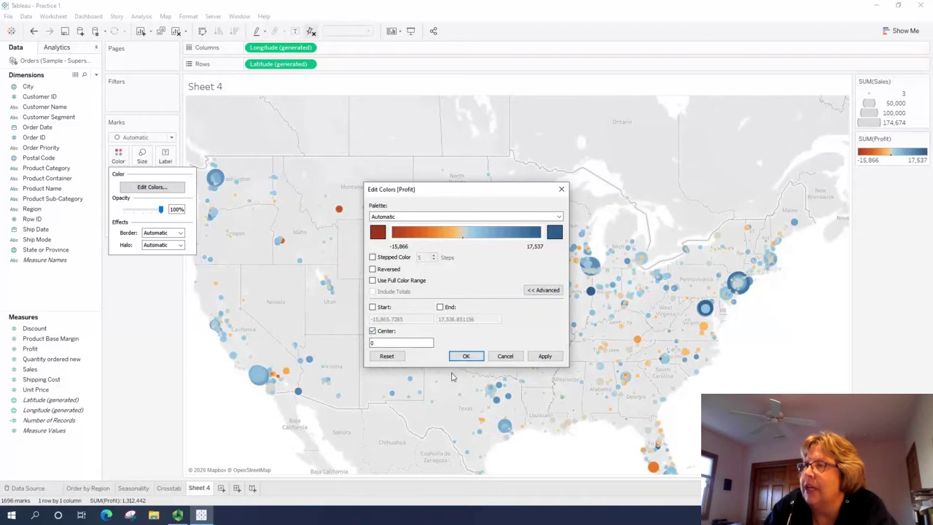
left_click(471, 217)
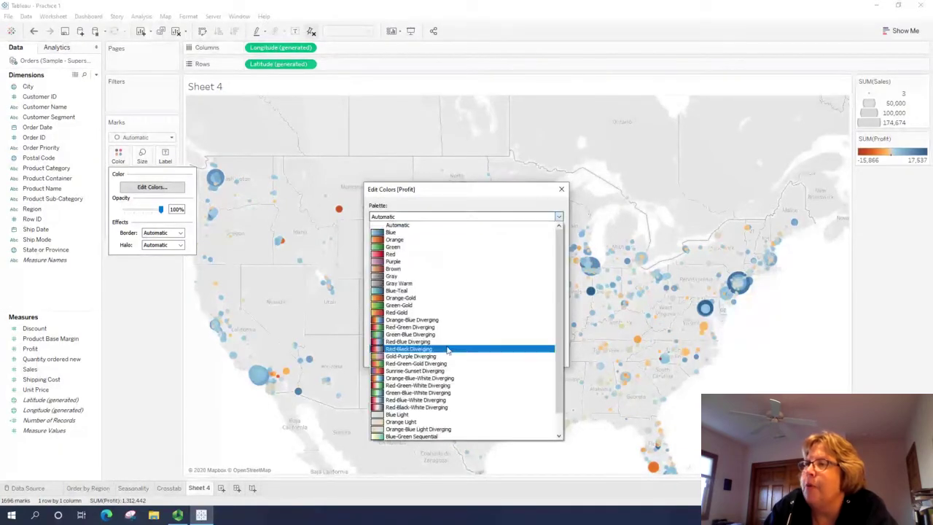
left_click(428, 326)
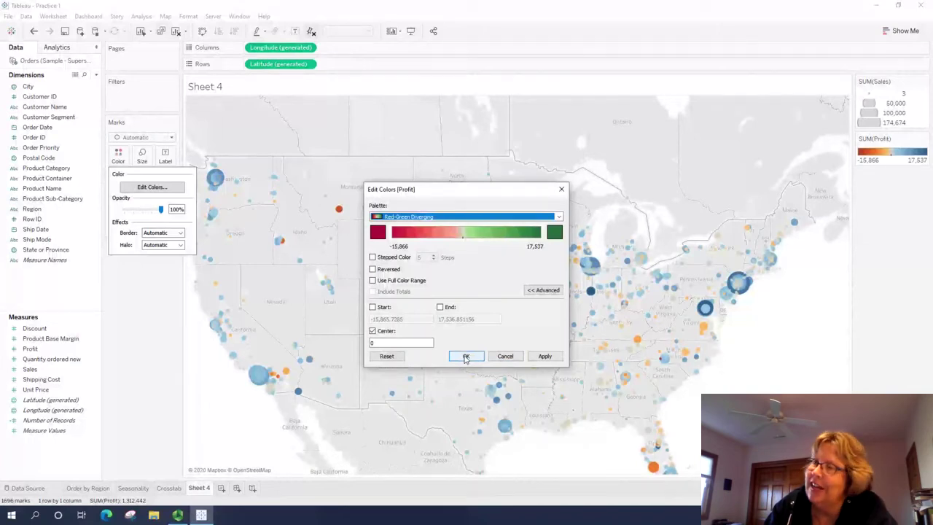
left_click(466, 357)
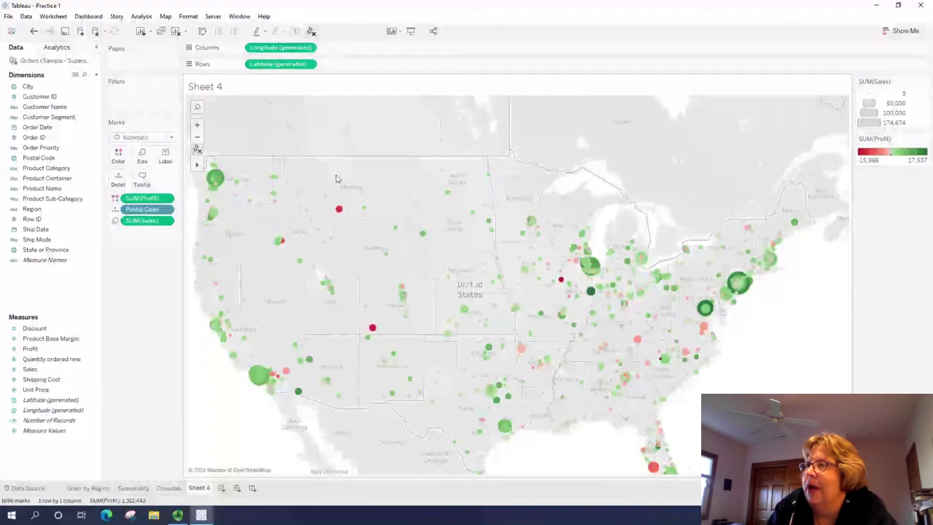
Enlarge the circles with the Size slider, then begin dragging Product Category toward Filters.
left_click(143, 156)
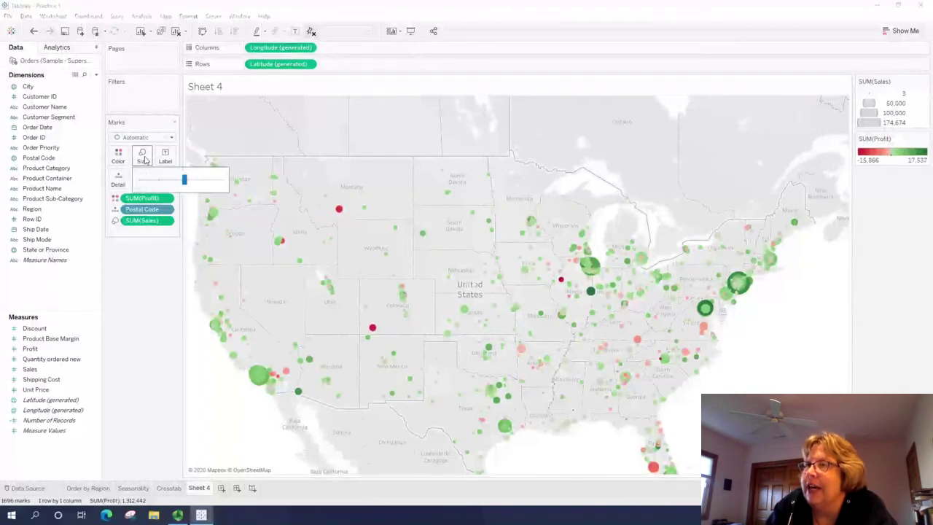
left_click_drag(186, 184, 191, 181)
left_click(151, 338)
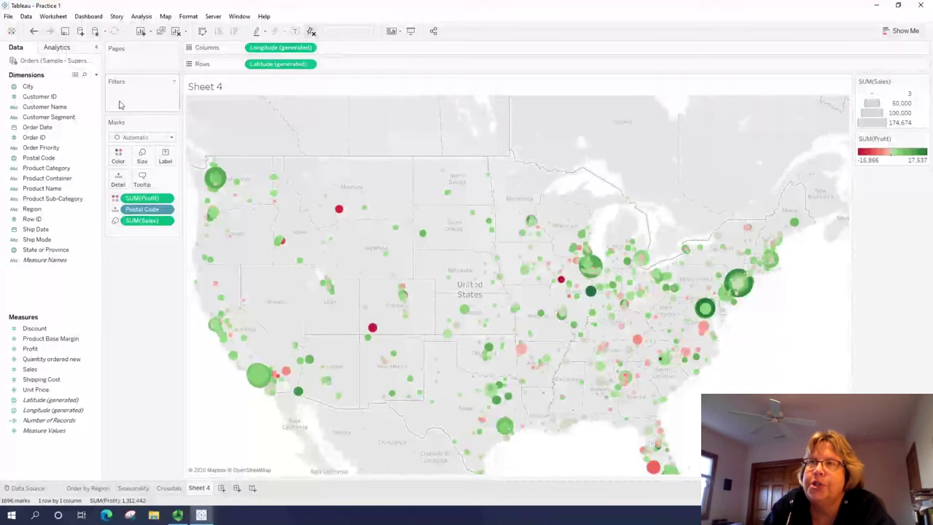
left_click_drag(46, 168, 143, 93)
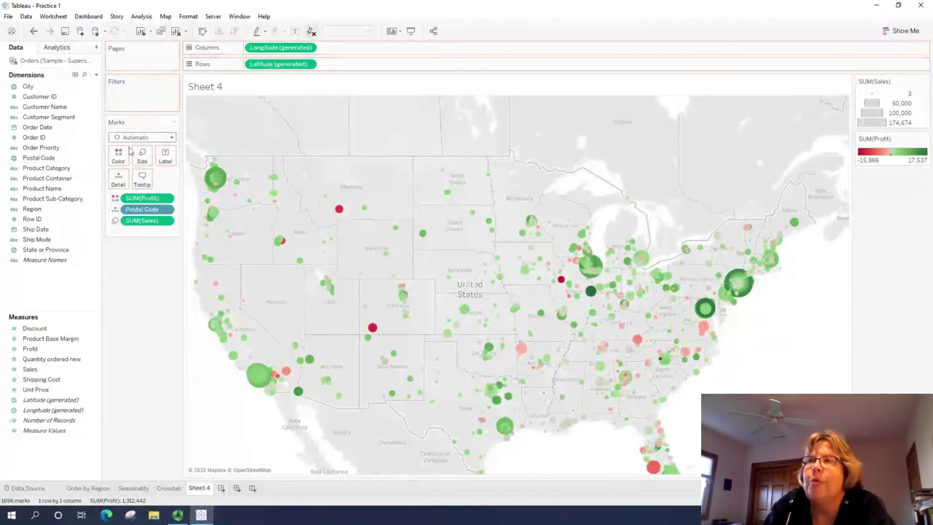
Filter the map by Product Category, keeping only Furniture.
left_click(70, 170)
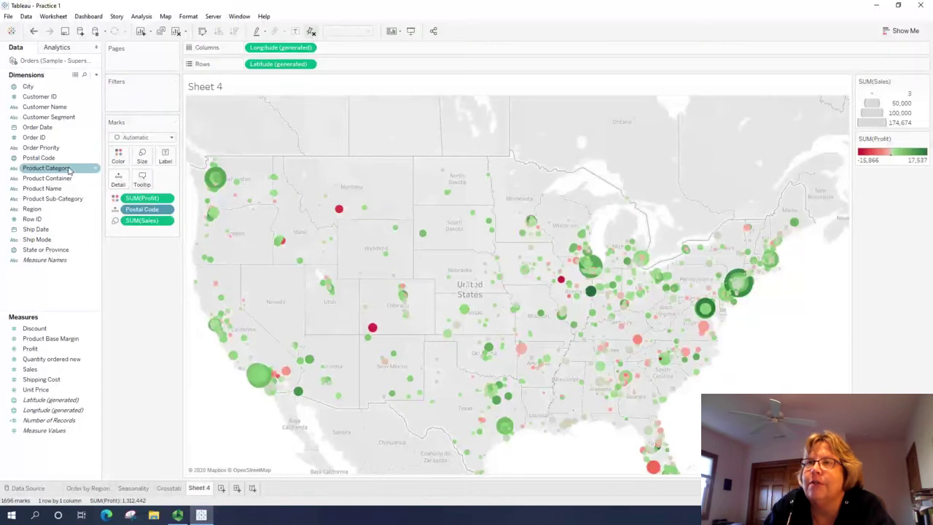
left_click_drag(69, 170, 151, 102)
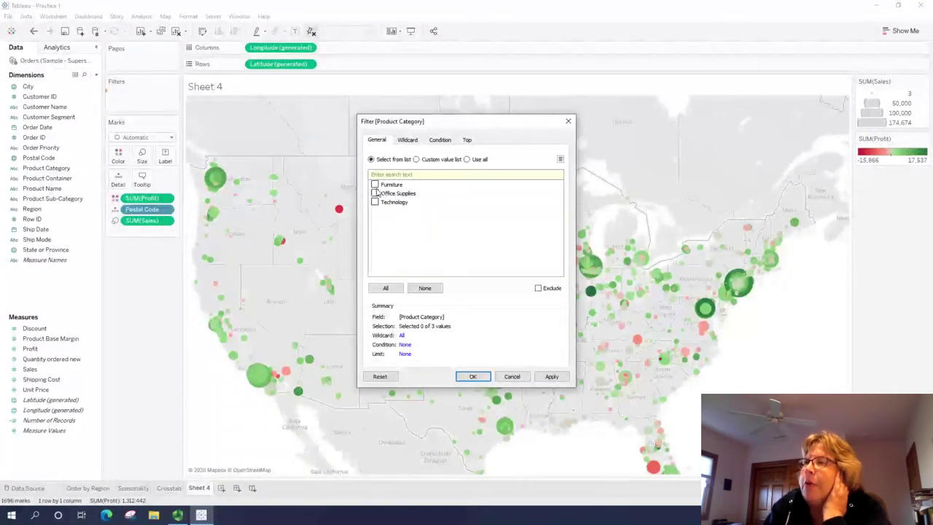
left_click(377, 184)
left_click(375, 185)
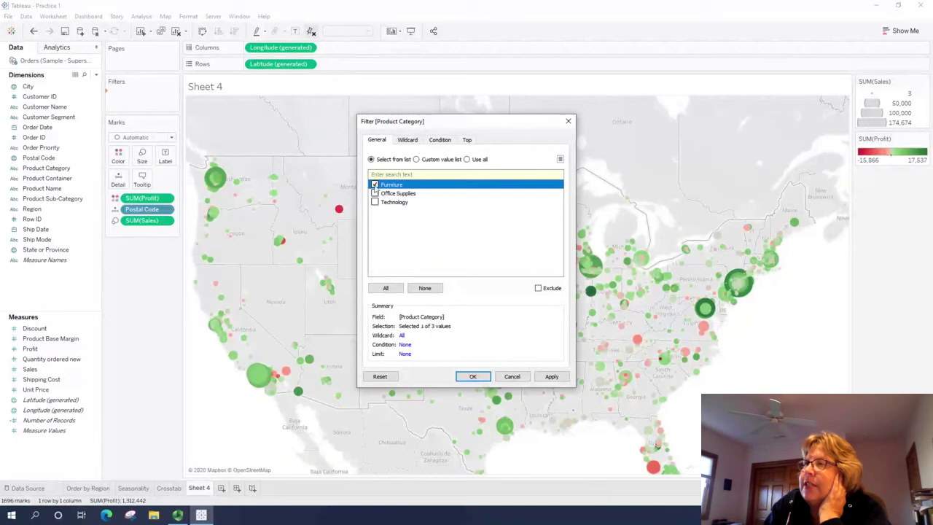
left_click(472, 376)
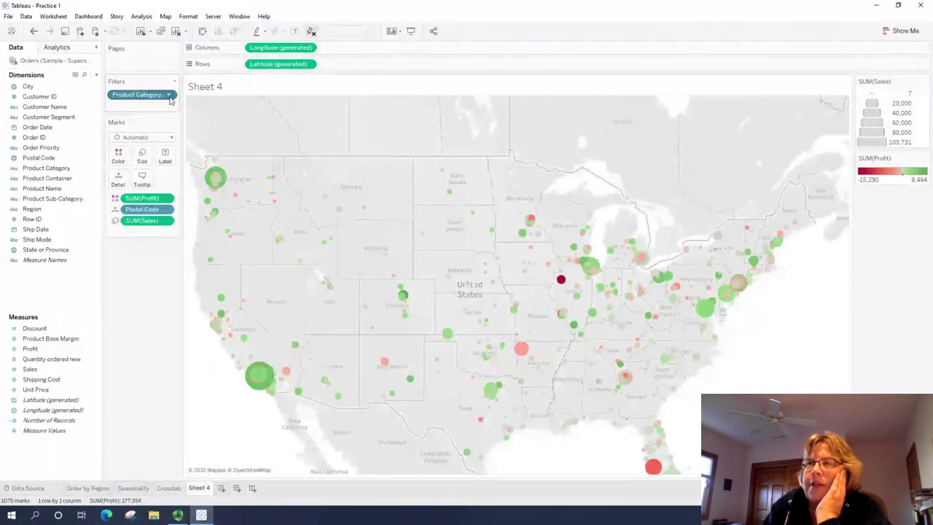
Show the Product Category filter card and switch the map to Office Supplies only.
left_click(167, 95)
left_click(158, 121)
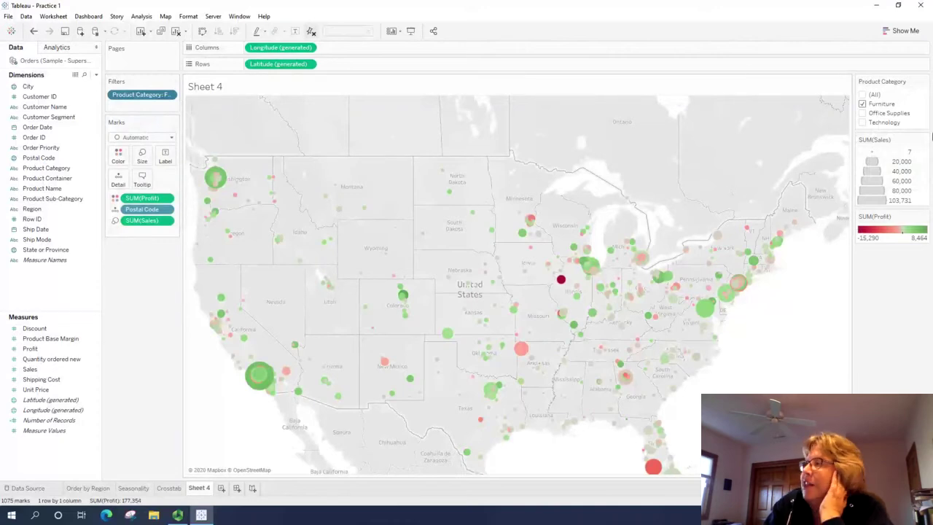
left_click(864, 113)
left_click(863, 104)
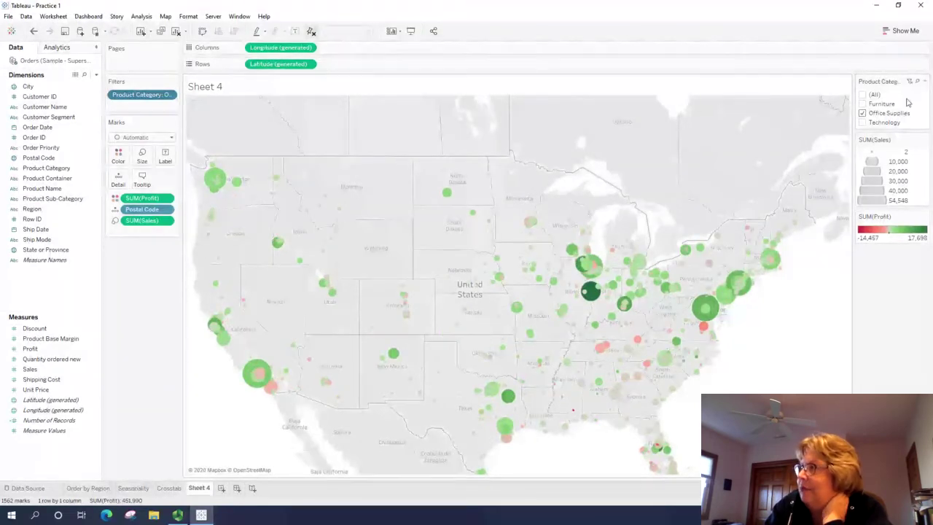
Switch the category filter to Technology only, then back to Furniture only.
left_click(863, 123)
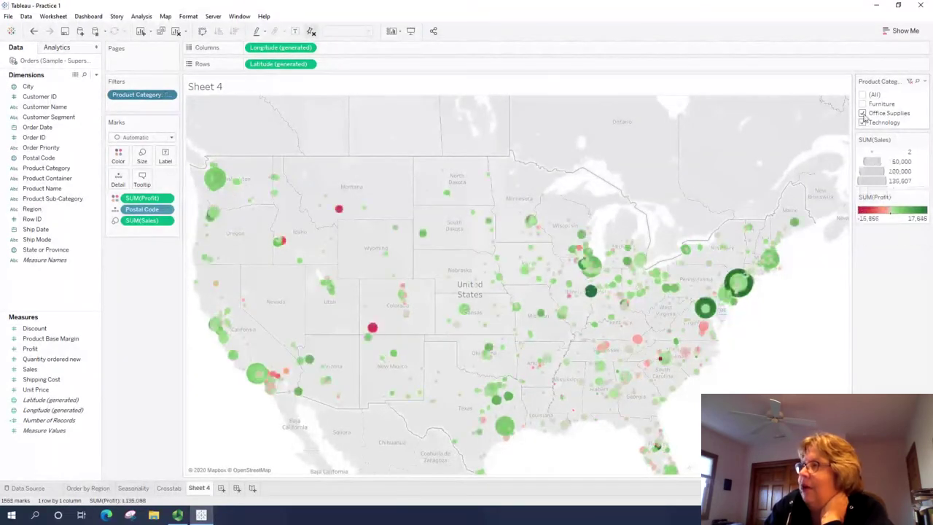
left_click(863, 114)
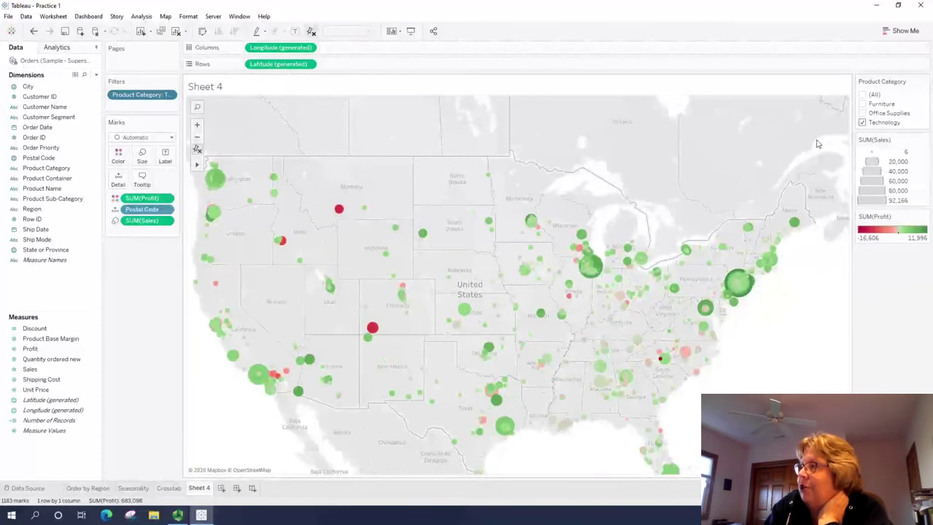
mouse_move(339, 208)
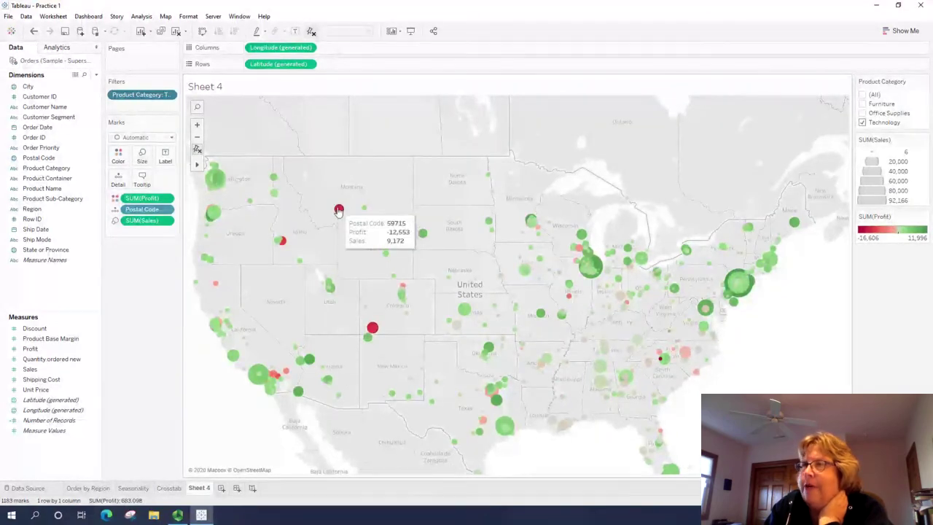
mouse_move(373, 329)
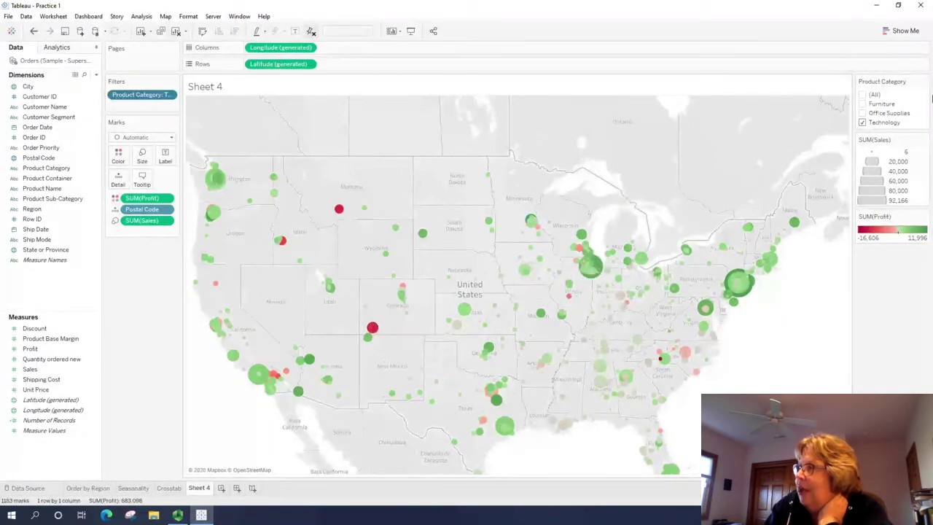
left_click(863, 104)
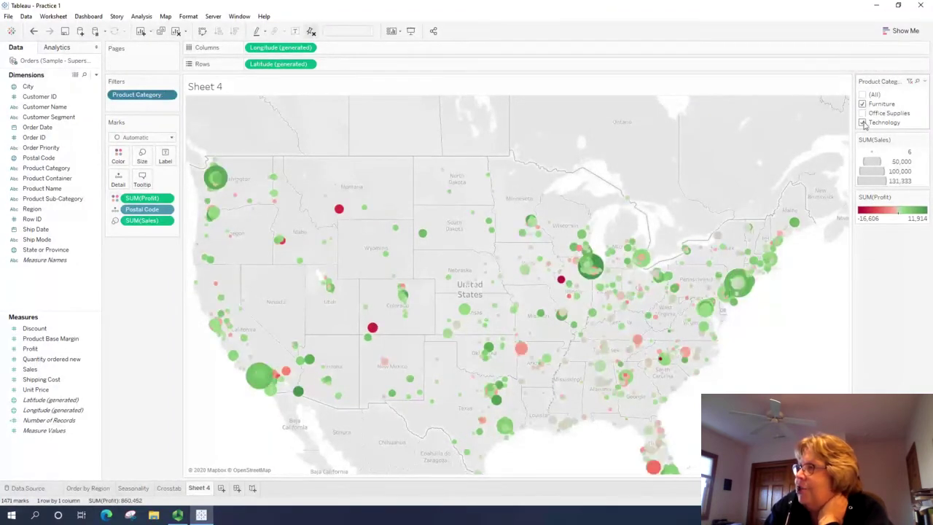
left_click(863, 123)
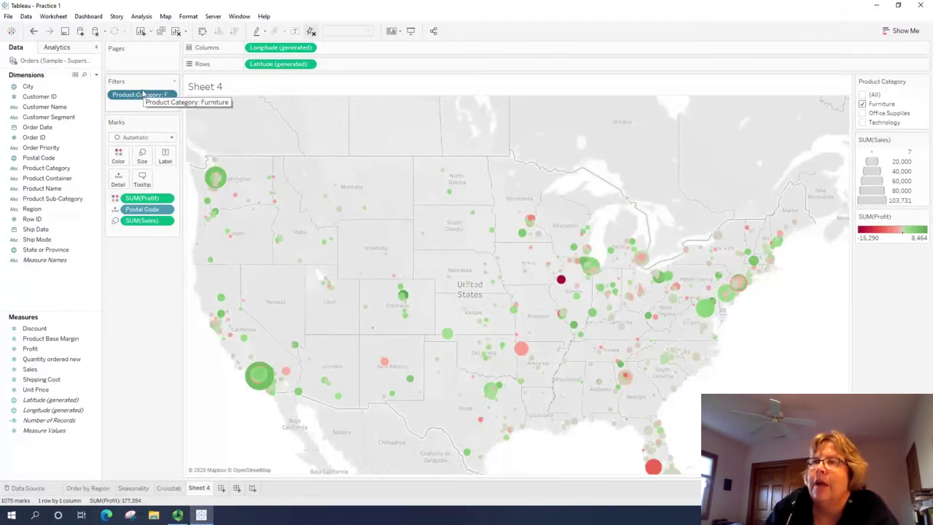
Replace the Product Category filter with a Product Sub-Category filter set to Tables only.
left_click_drag(150, 100, 50, 268)
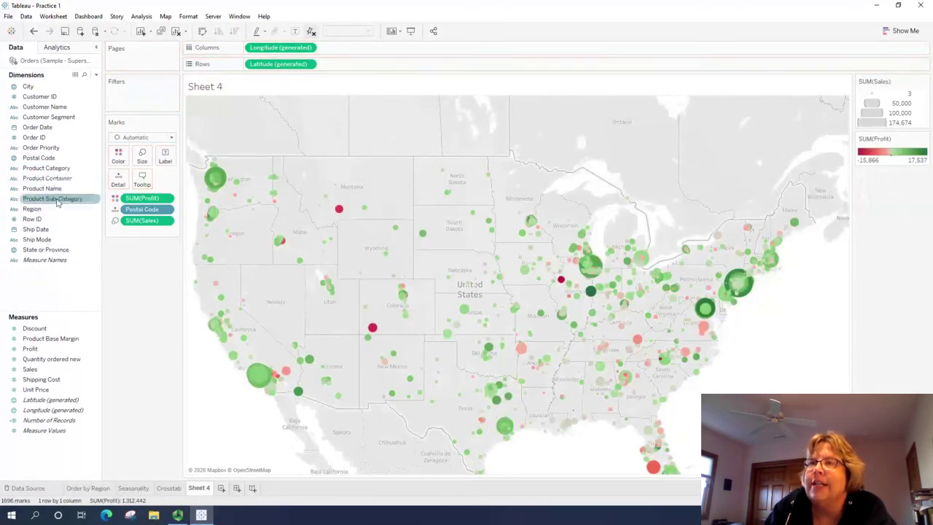
left_click_drag(52, 199, 145, 107)
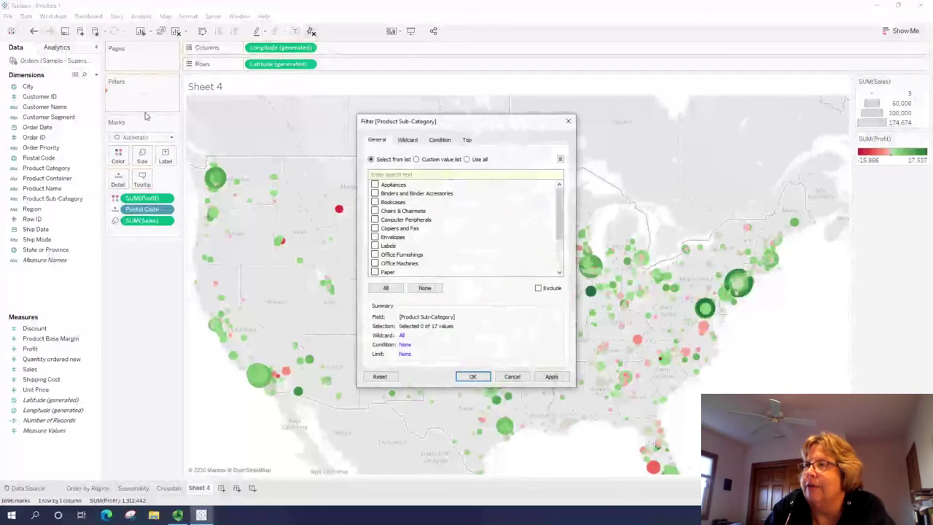
scroll(408, 232, "down", 2)
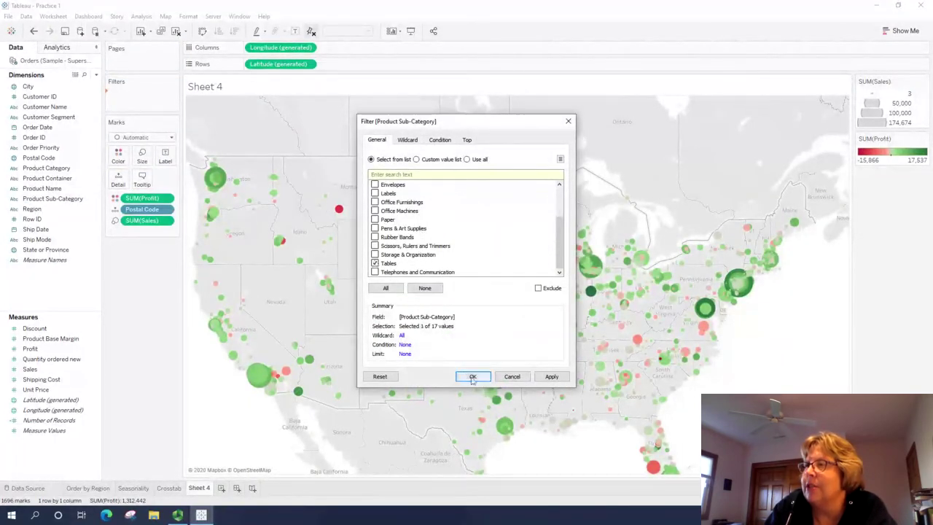
left_click(473, 378)
left_click(473, 377)
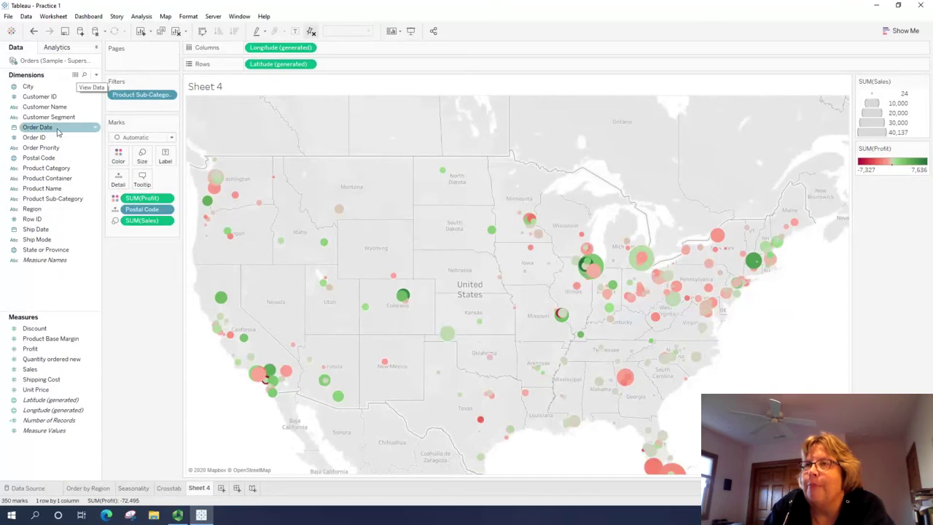
Add a YEAR(Order Date) filter keeping only 2013, leaving 124 marks on the map.
left_click_drag(57, 131, 146, 108)
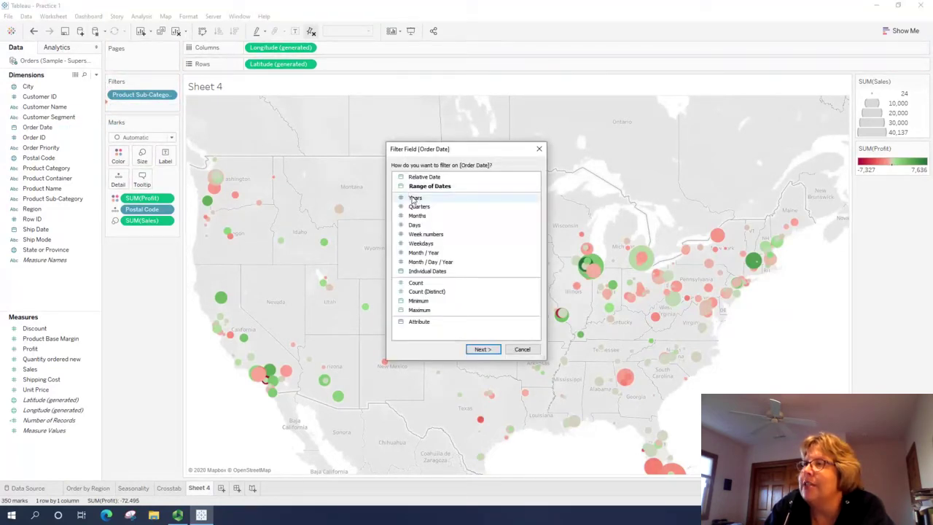
left_click(414, 198)
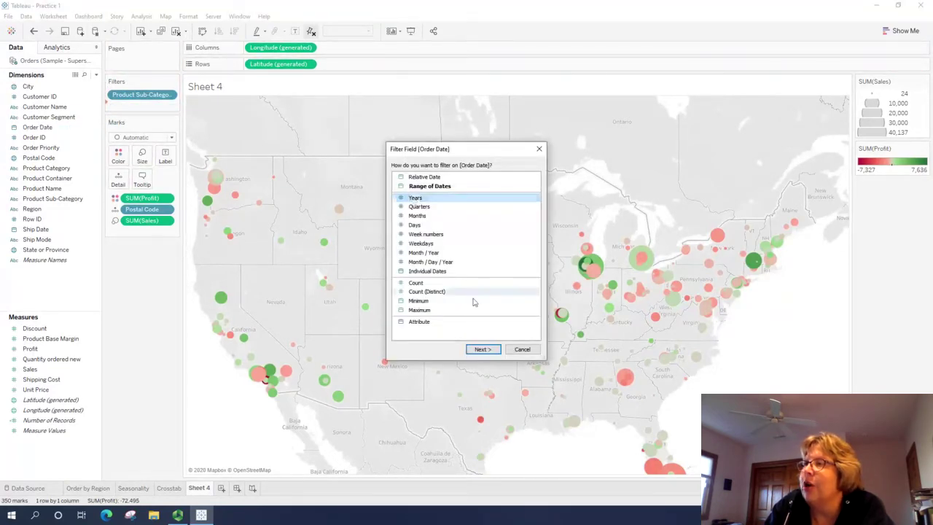
left_click(482, 349)
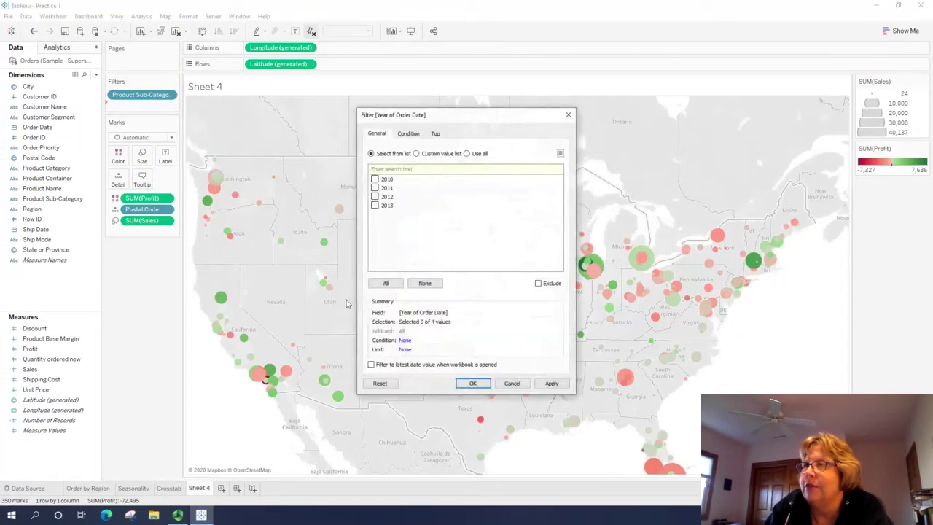
left_click(375, 206)
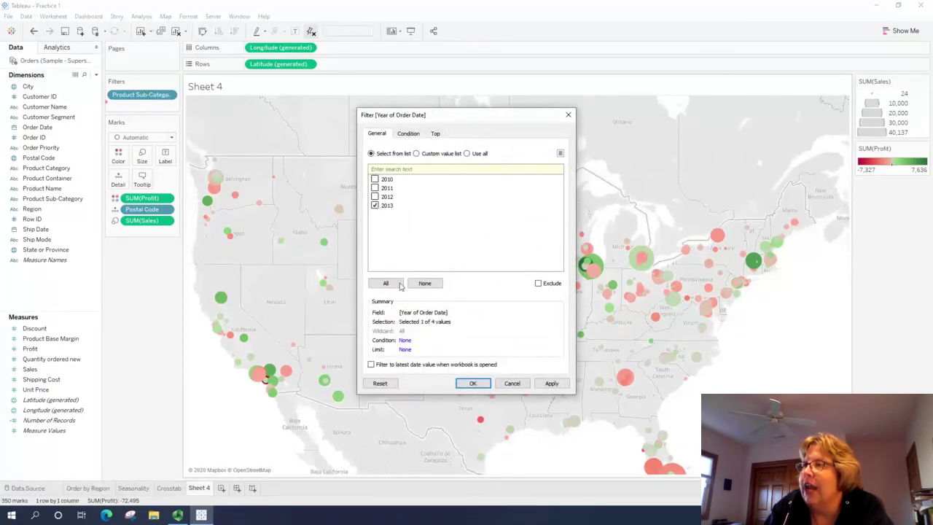
left_click(471, 383)
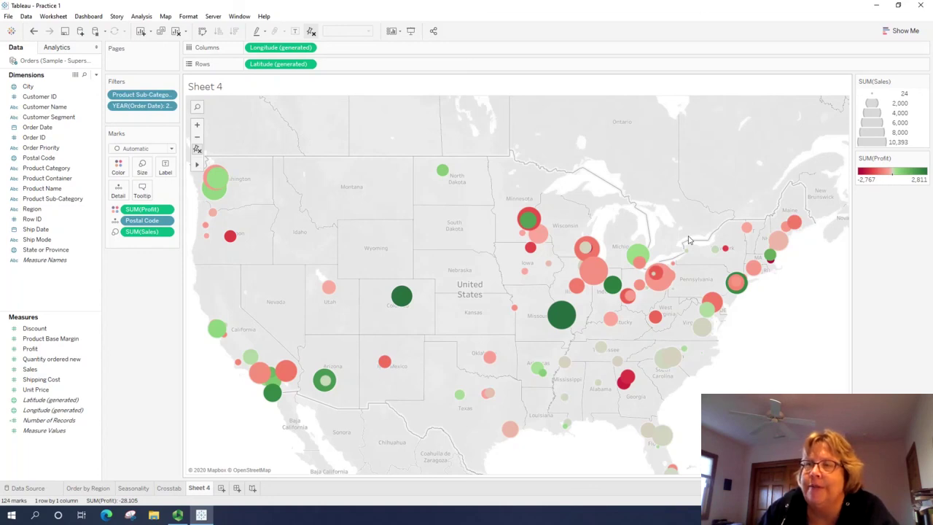
Rename the Sheet 4 worksheet tab to 'Map'.
double_click(198, 489)
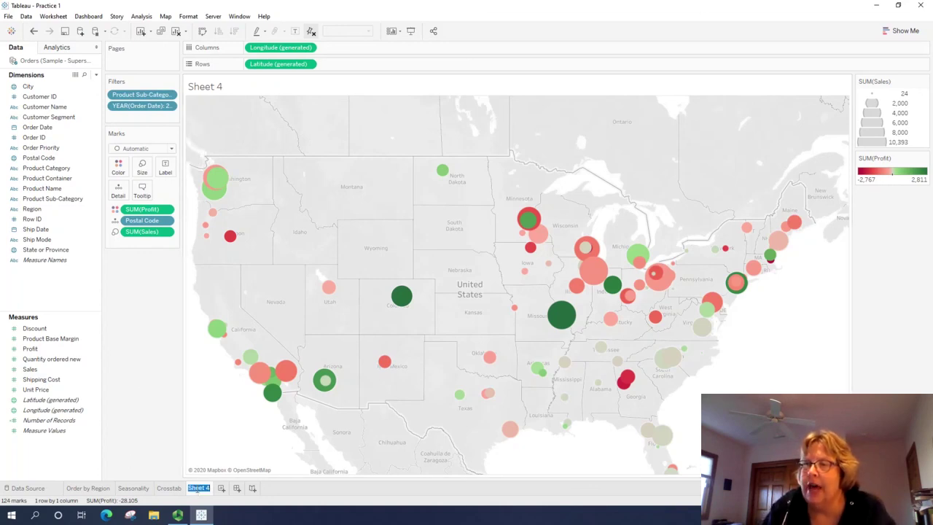
type("Map")
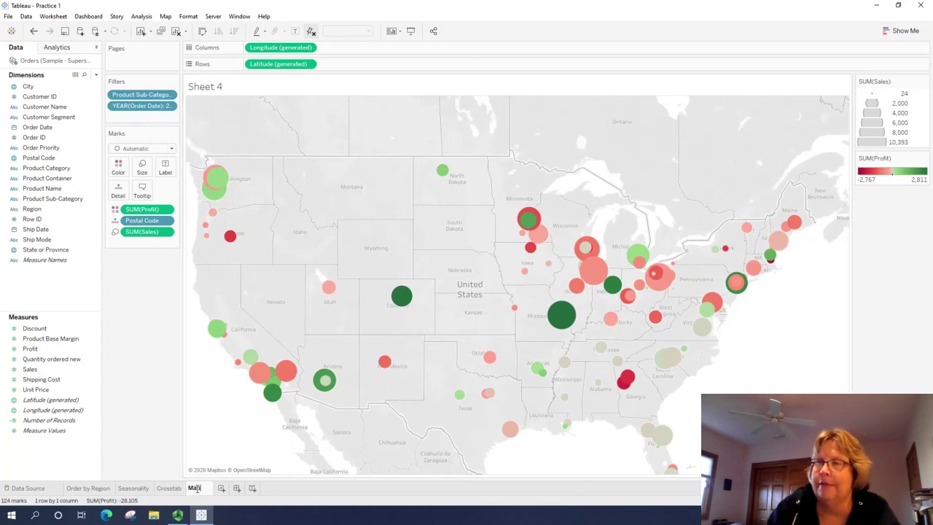
key("Return")
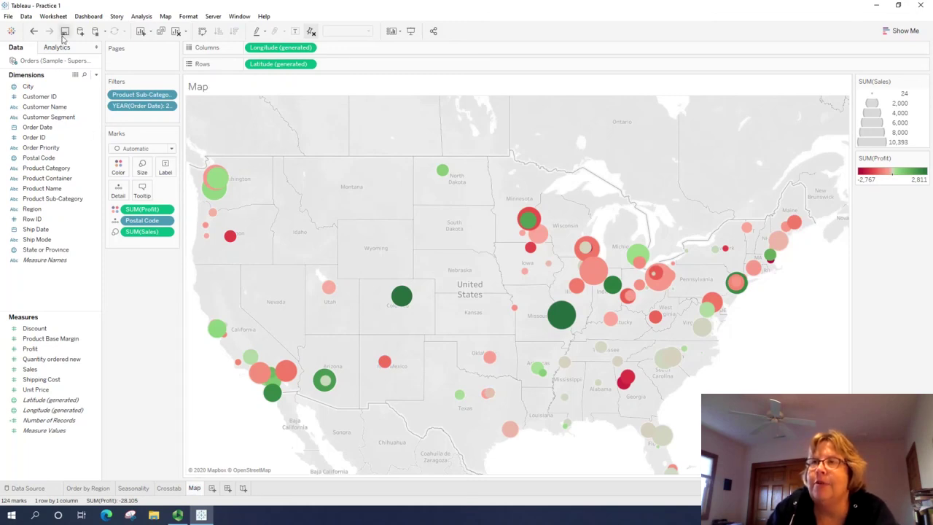